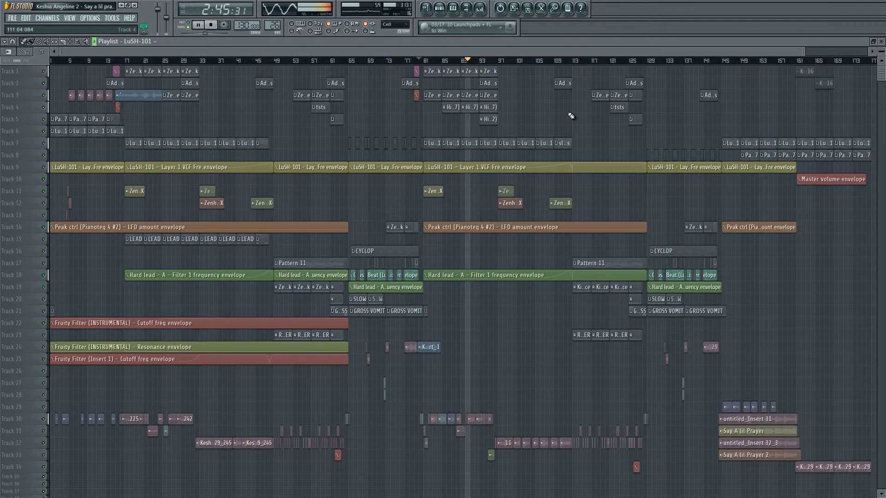
Stop playback, bring up the mixer and briefly audition the arrangement from just before bar 81.
key("space")
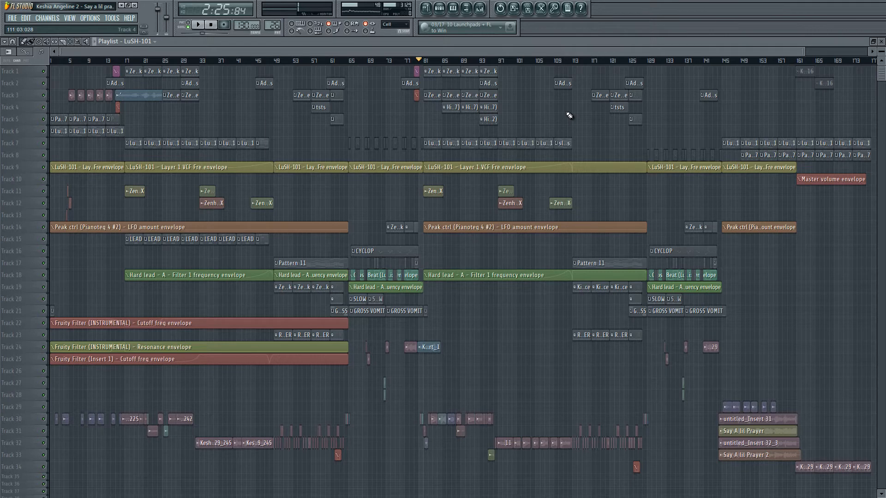
left_click(484, 11)
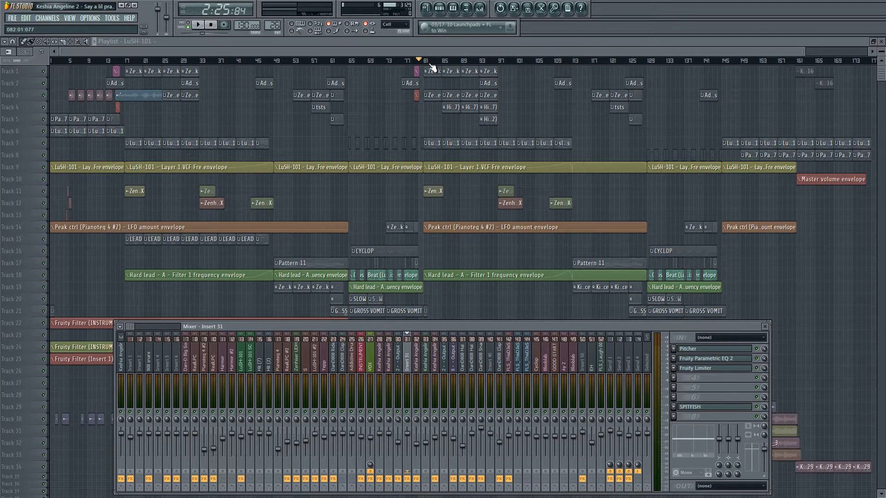
key("space")
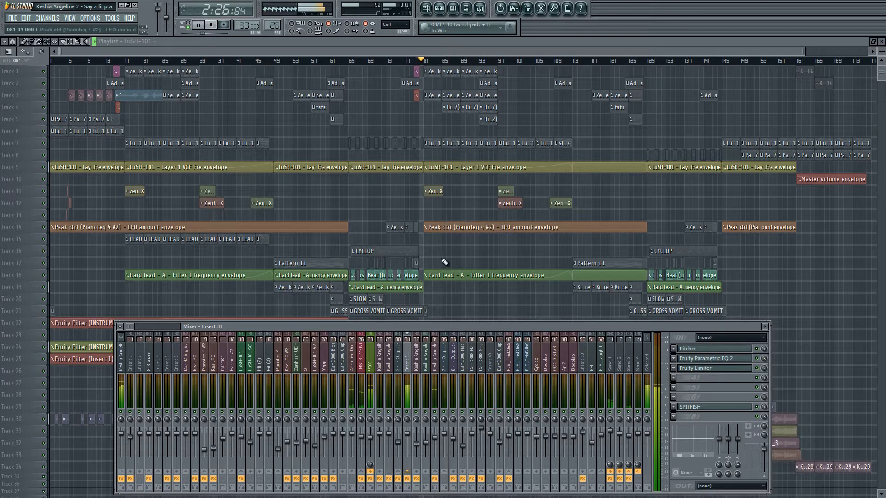
key("space")
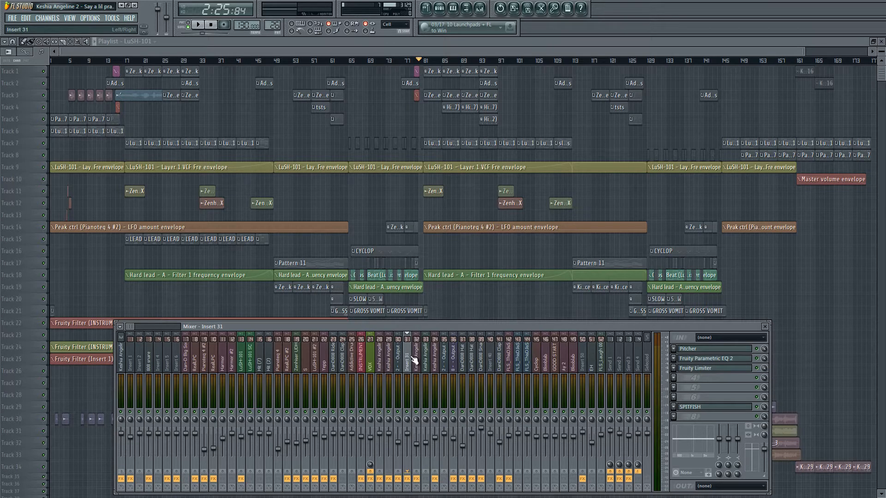
Open Fruity Parametric EQ 2 on Insert 31 and examine its low-cut curve while the song plays.
left_click(741, 363)
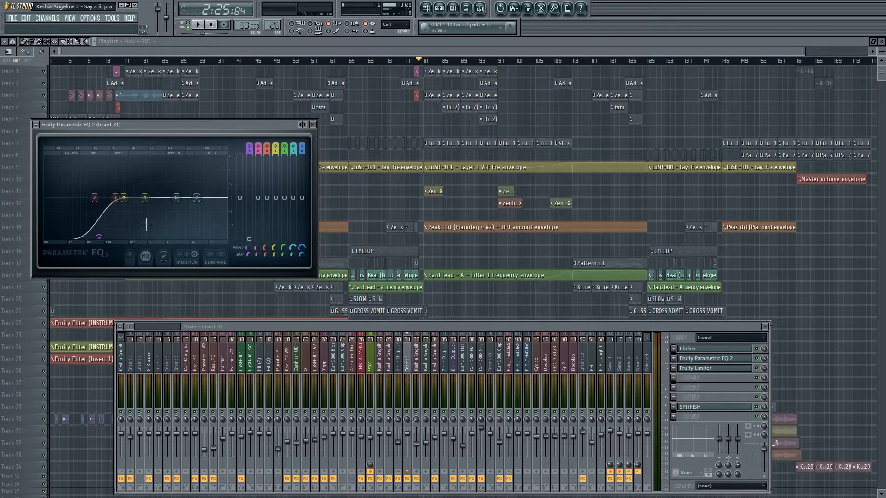
key("space")
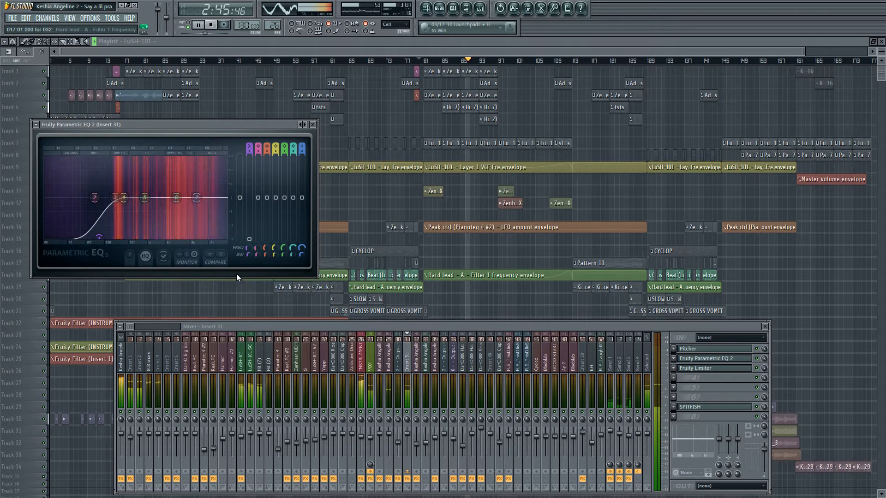
key("space")
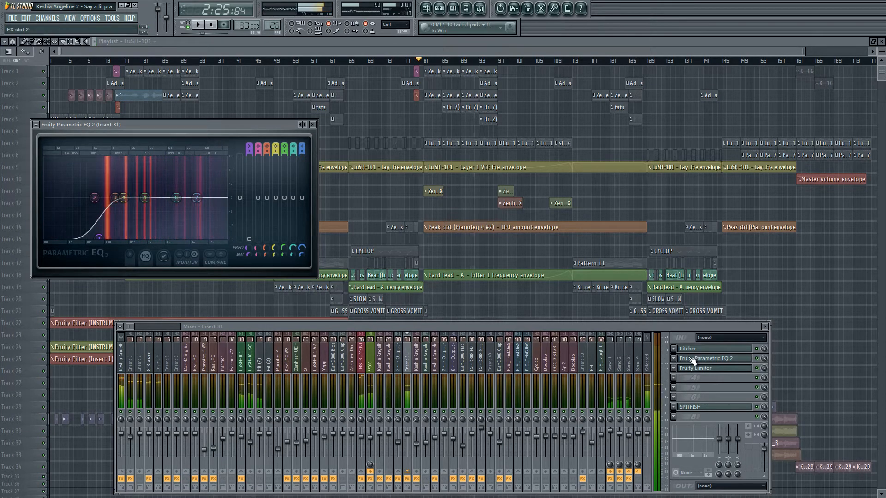
Open Pitcher on Insert 31, examine its key and scale settings during playback, and close it.
left_click(700, 350)
key("space")
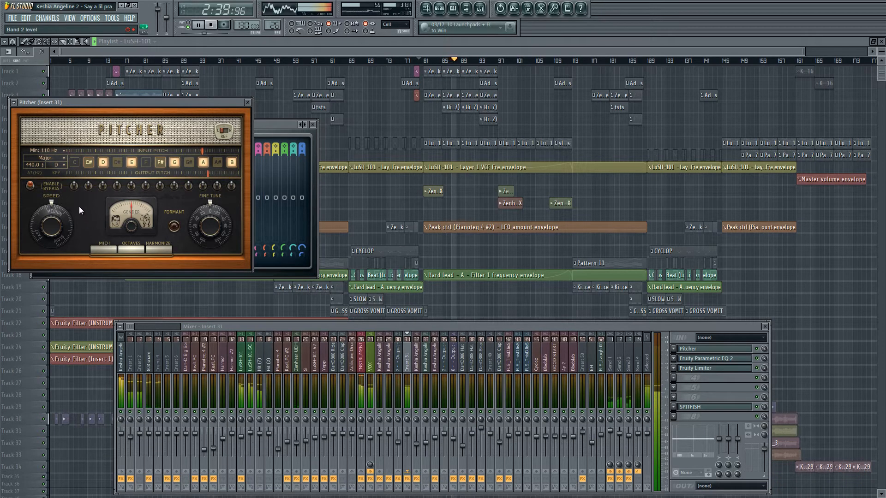
left_click(247, 102)
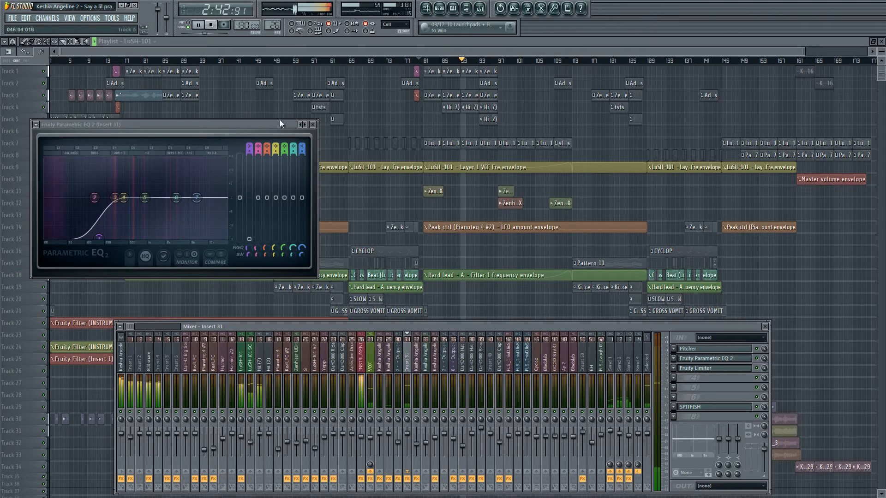
Open Fruity Limiter on Insert 31 and examine its gain and ceiling controls and level display with playback stopped and restarted.
left_click(717, 372)
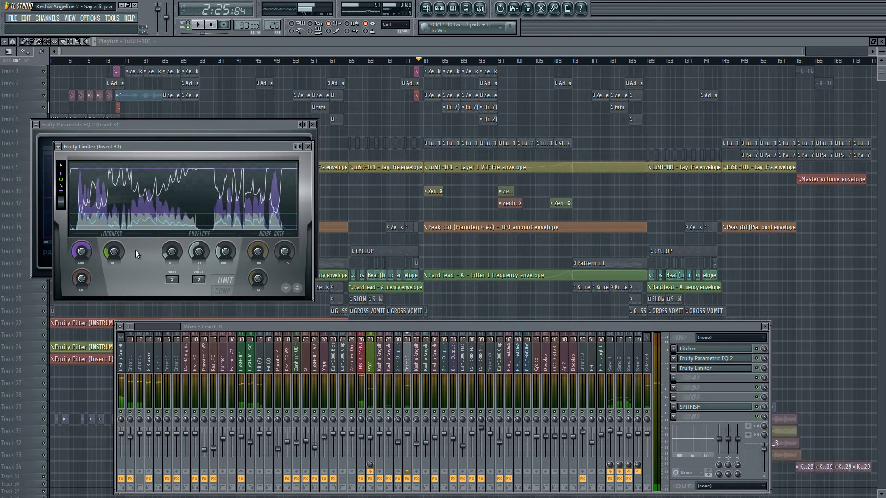
key("space")
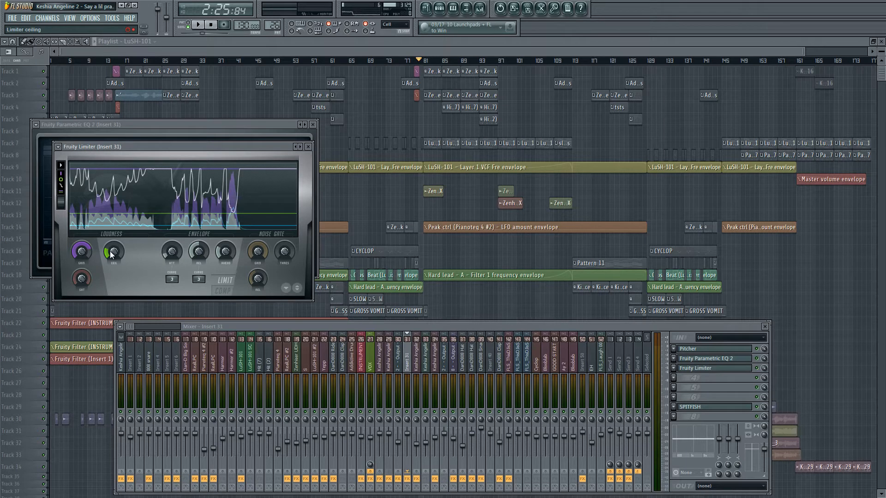
left_click_drag(110, 251, 110, 252)
key("space")
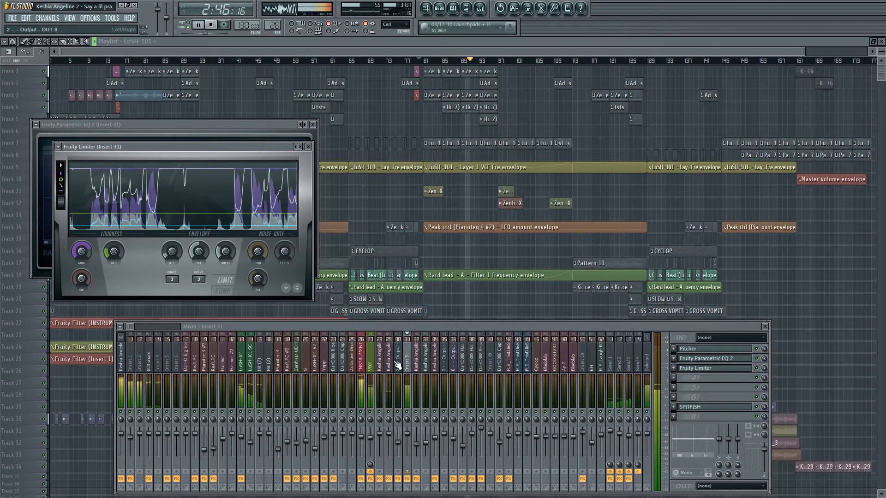
Open the SPITFISH de-esser on Insert 31 and Soundgoodizer on the VOX track to inspect their settings during playback.
left_click(705, 408)
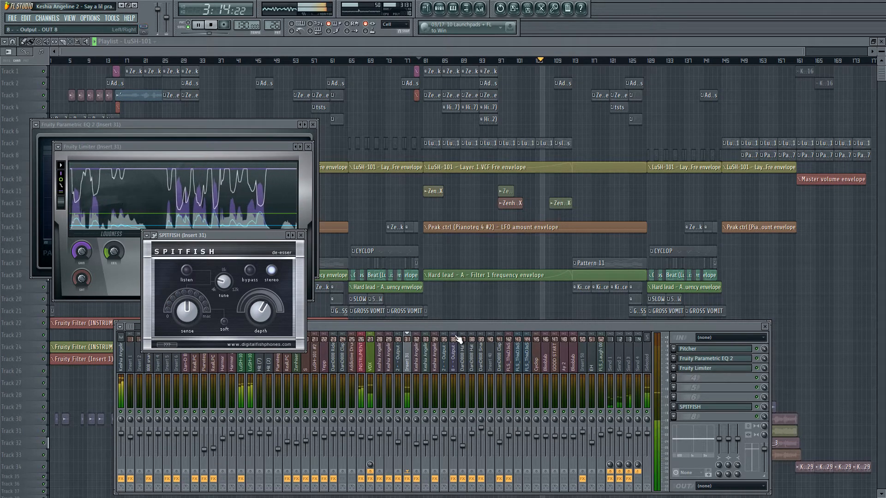
left_click(374, 365)
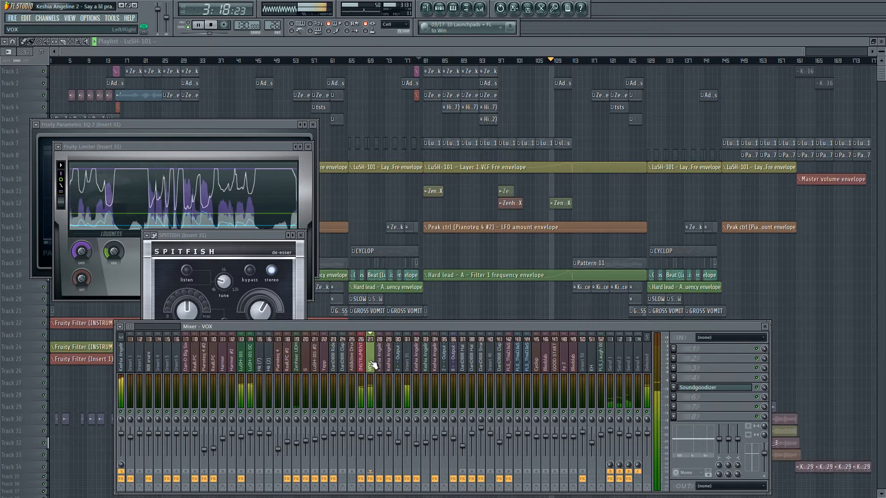
left_click(723, 390)
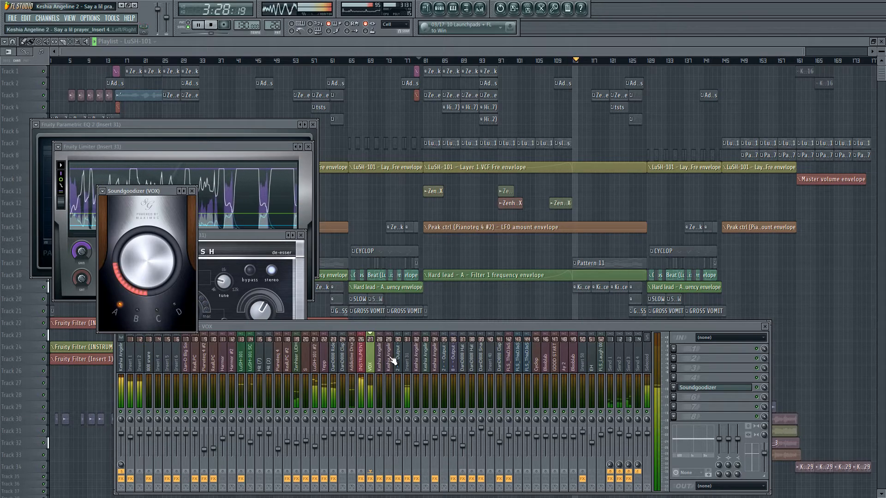
Return to Insert 31, restart playback, and show and hide its Fruity Parametric EQ 2 for another check.
left_click(409, 358)
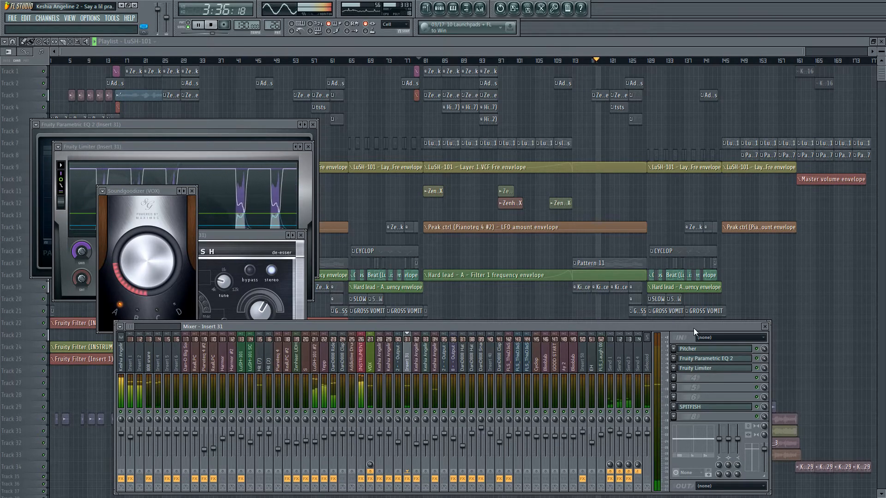
key("space")
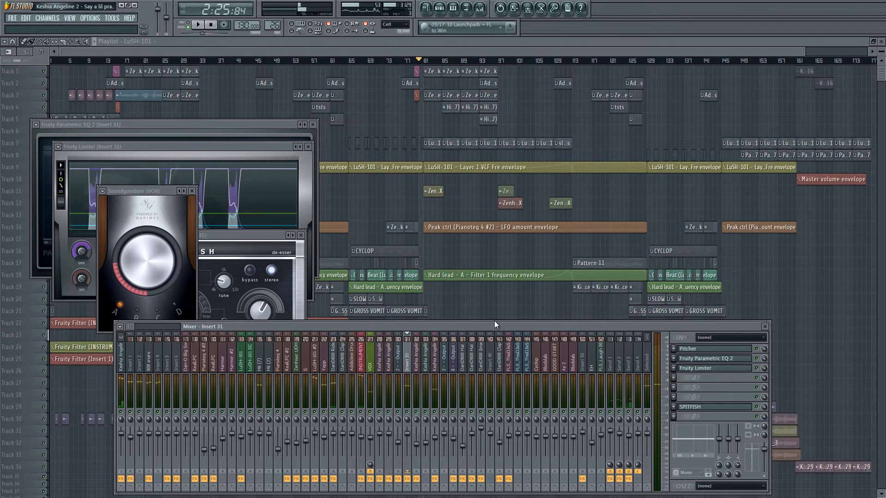
key("space")
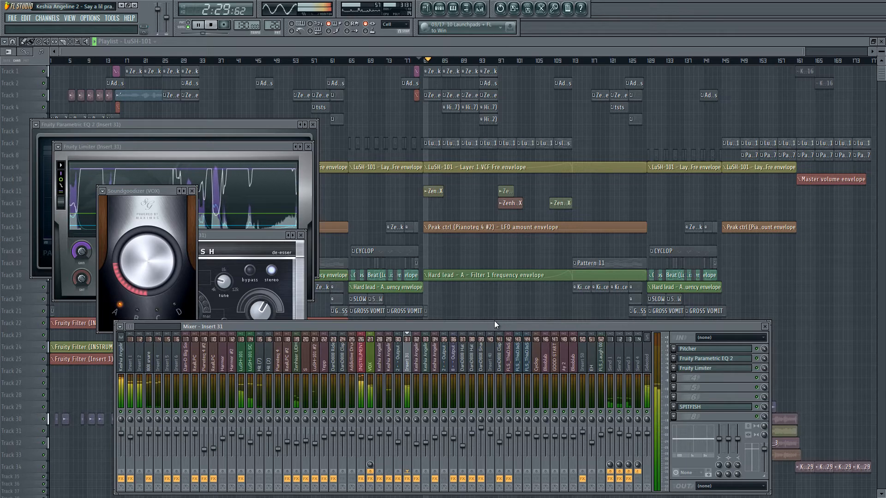
left_click(694, 359)
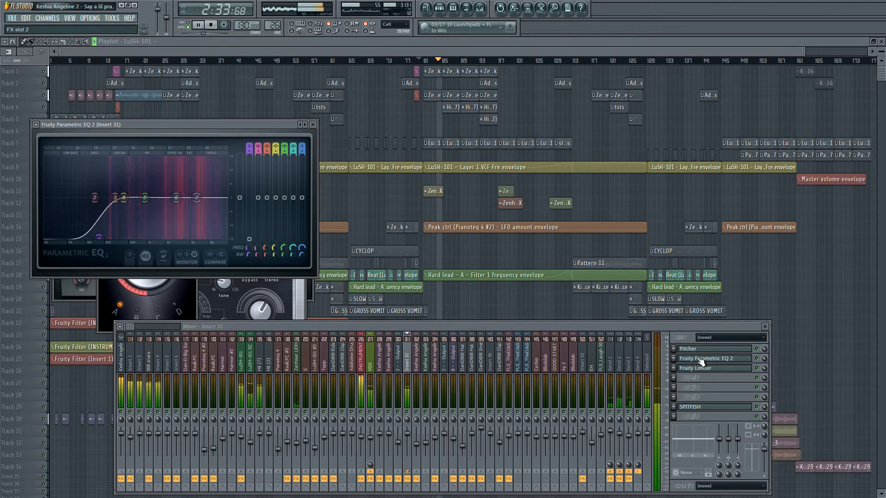
left_click(700, 361)
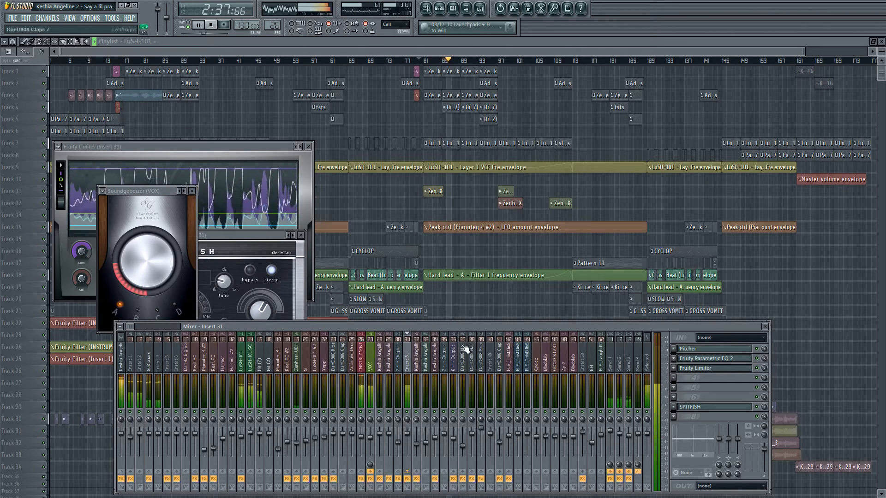
Replay the section with Insert 31 selected to check the vocal in the mix, and stop playback.
key("space")
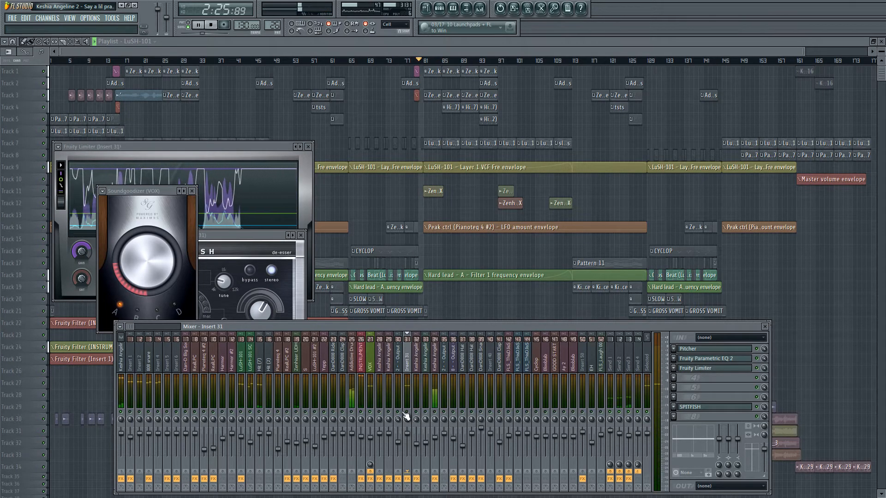
key("space")
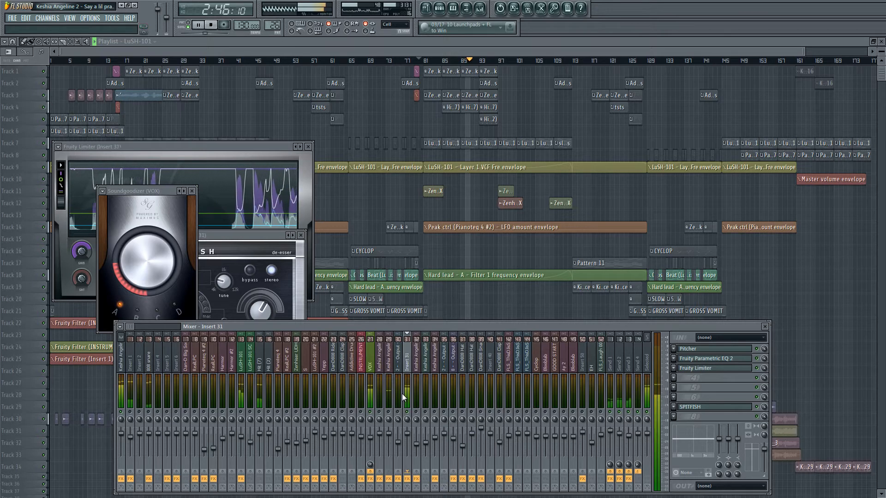
key("space")
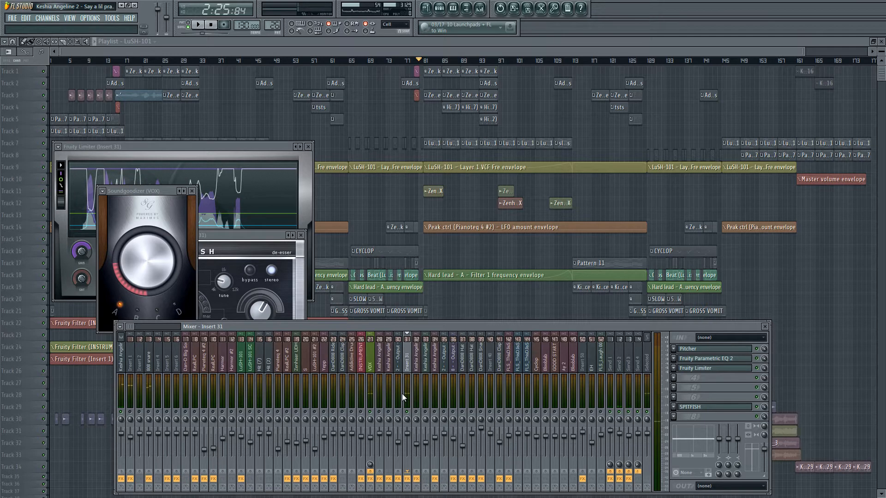
Open WOK REFO-D on the Send 3 track and audition the delay with repeated short playbacks.
left_click(632, 373)
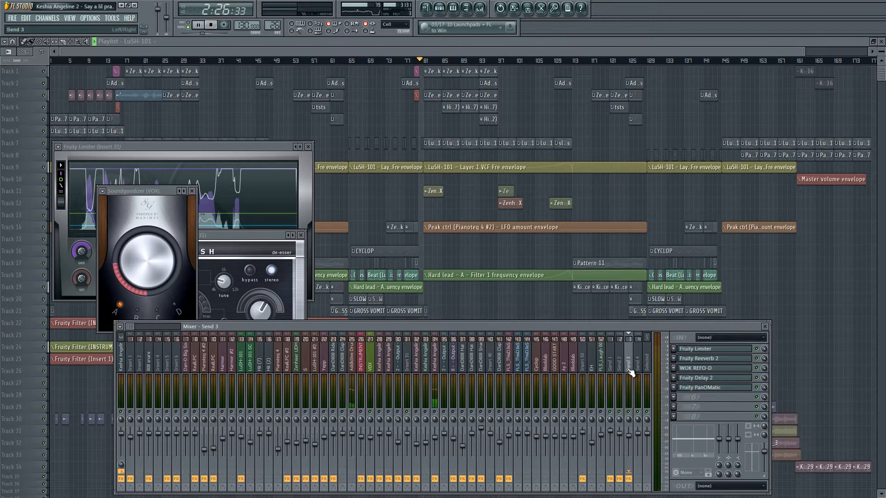
left_click(701, 369)
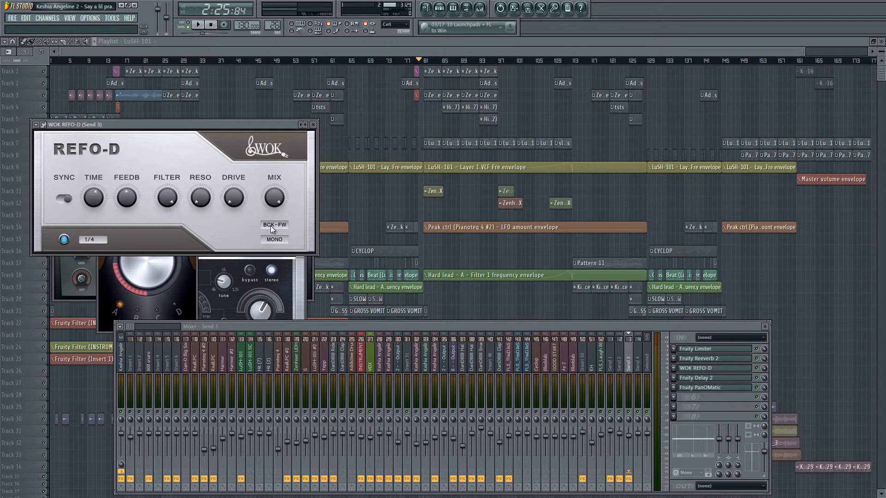
key("space")
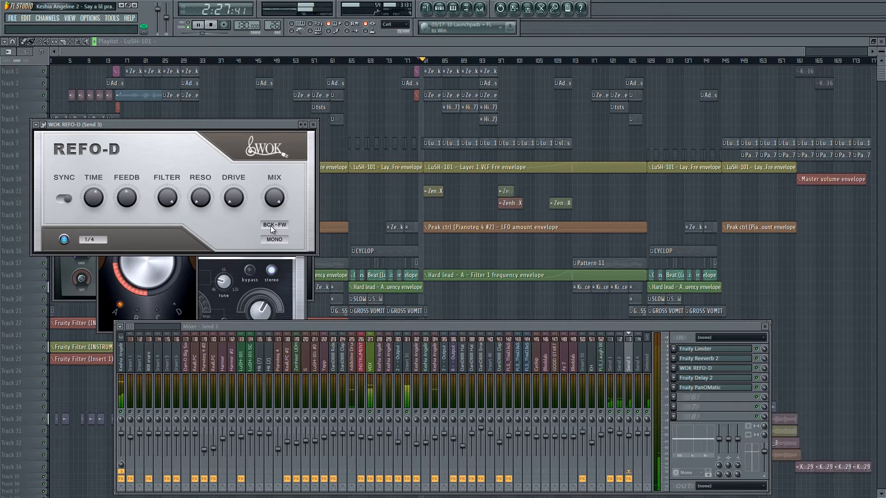
key("space")
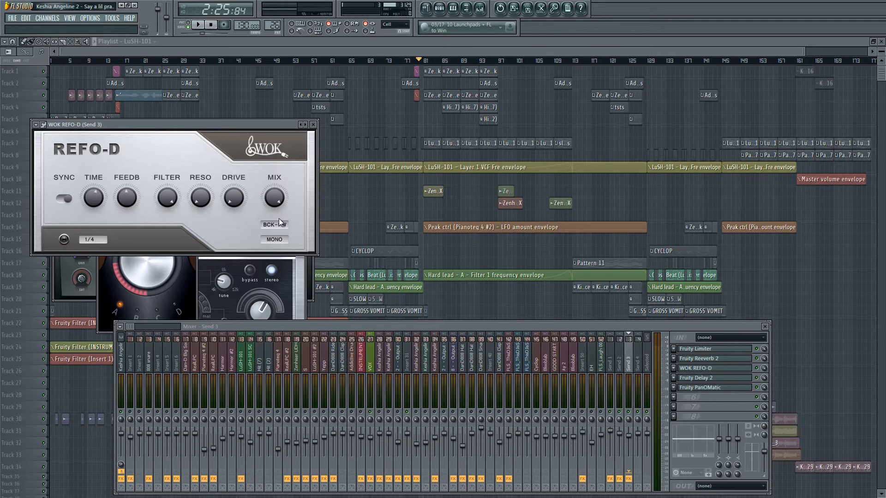
key("space")
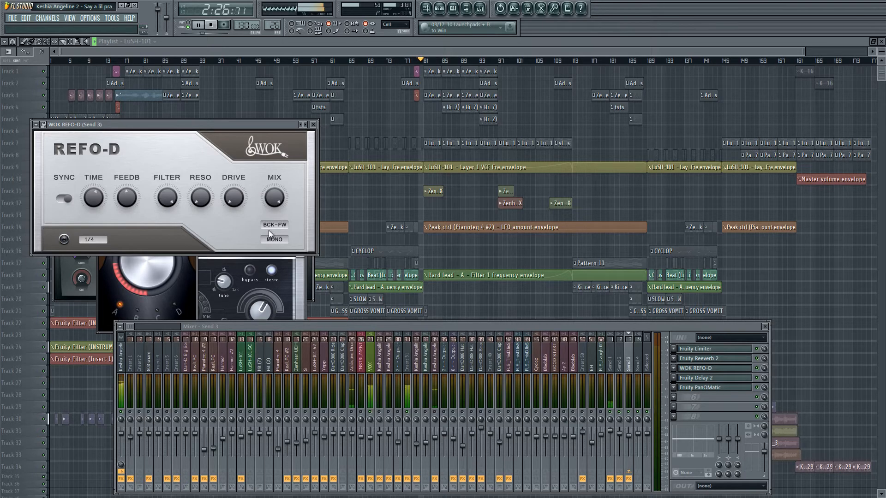
key("space")
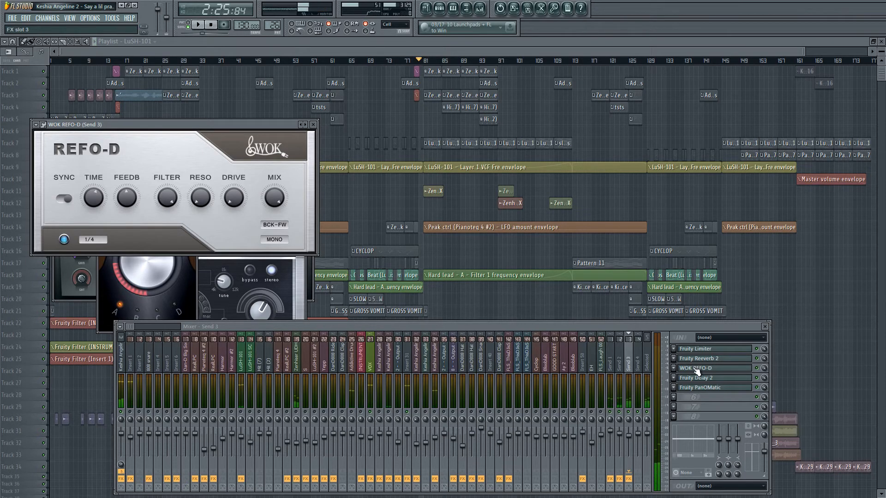
Open Fruity Parametric EQ 2 and Fruity Reeverb 2 on the Send 1 track and examine them during playback.
left_click(611, 365)
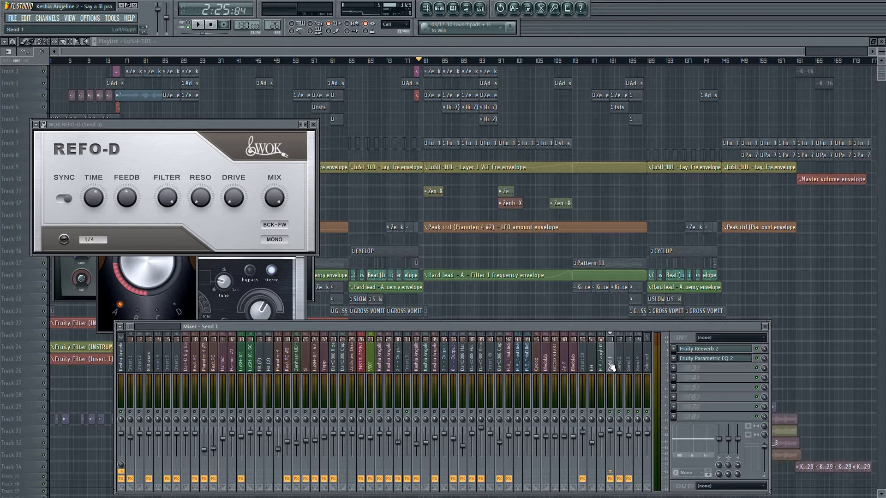
left_click(705, 359)
key("space")
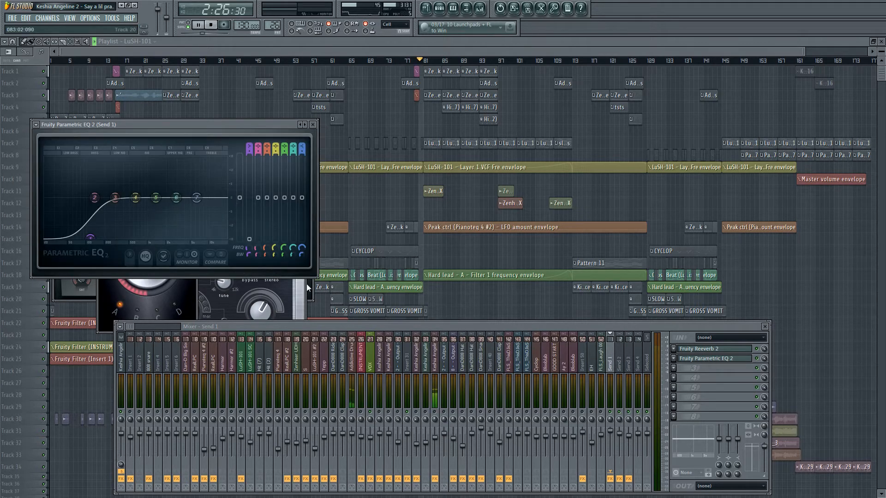
left_click(710, 349)
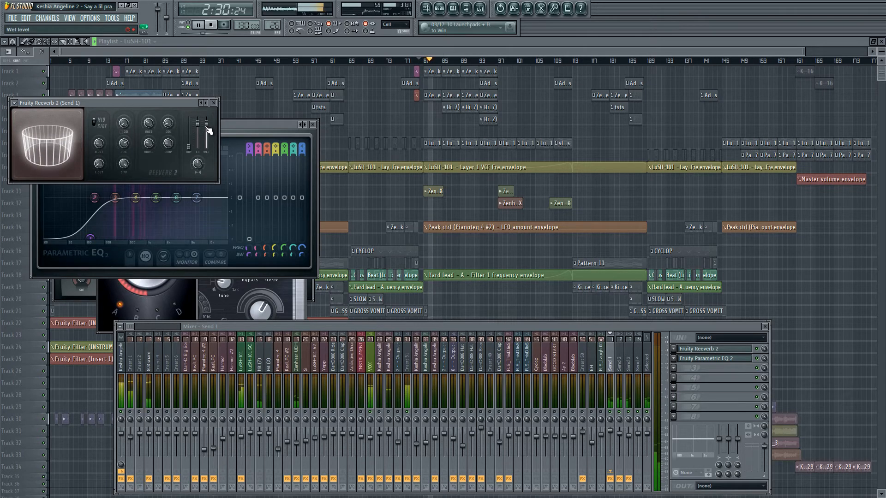
key("space")
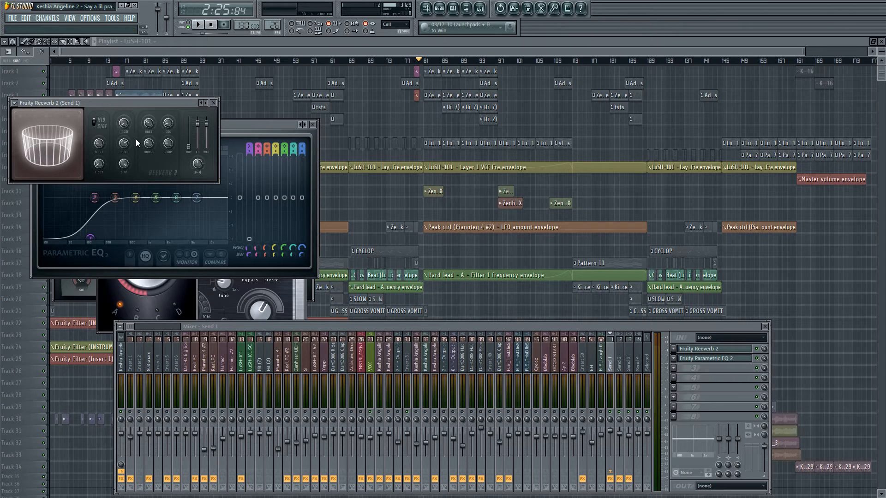
Set the room size of Fruity Reeverb 2 on Send 1 to 70 and close the track's Fruity Parametric EQ 2.
left_click_drag(125, 144, 128, 153)
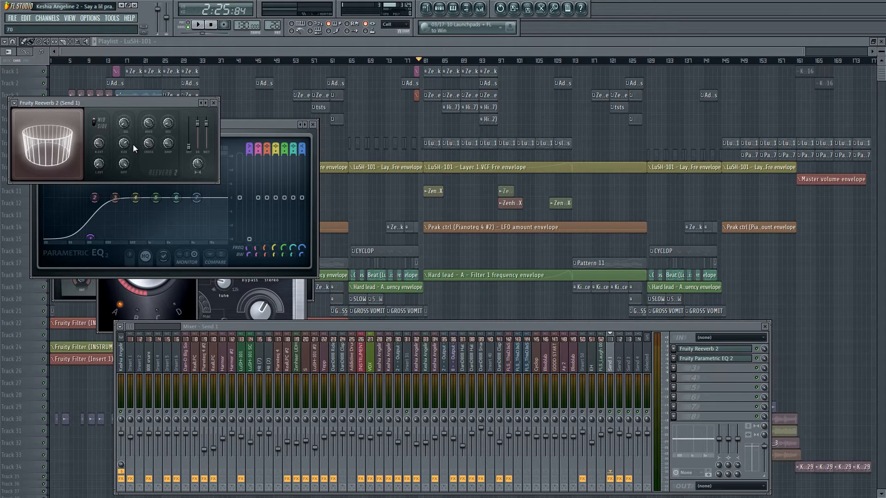
left_click(716, 366)
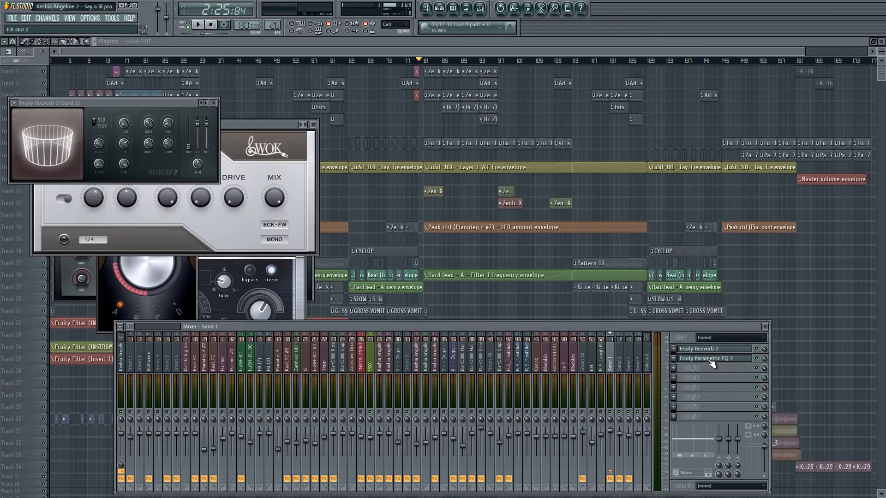
Open Fruity Parametric EQ 2 on the Send 1 track and examine its low cut and bands during playback.
left_click(716, 366)
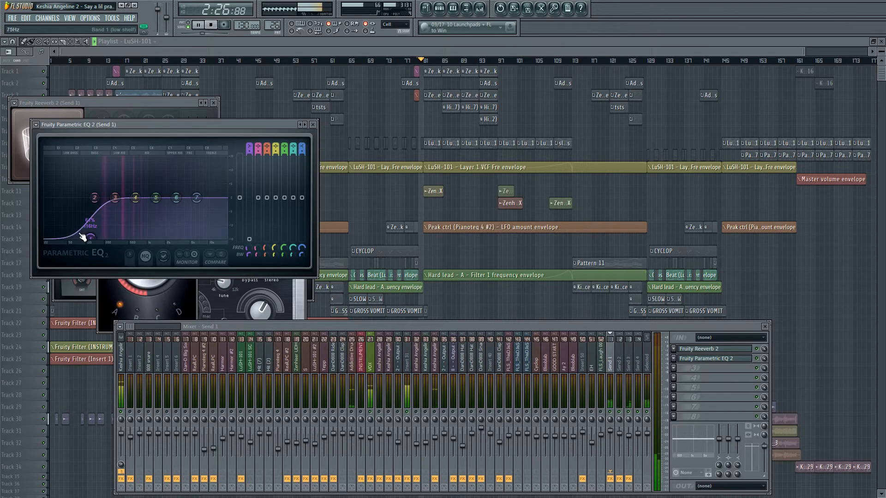
mouse_move(156, 199)
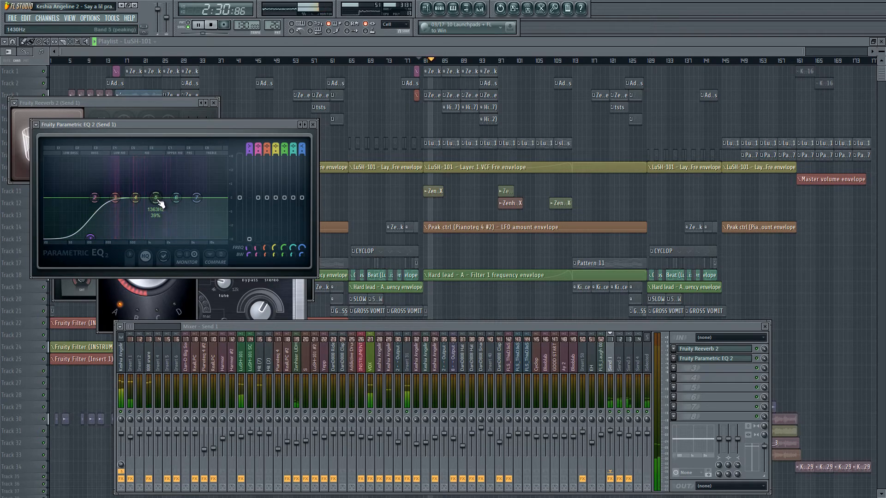
mouse_move(161, 203)
left_mouse_down()
mouse_move(150, 153)
mouse_move(158, 199)
mouse_move(147, 198)
mouse_move(157, 198)
left_mouse_up()
key("space")
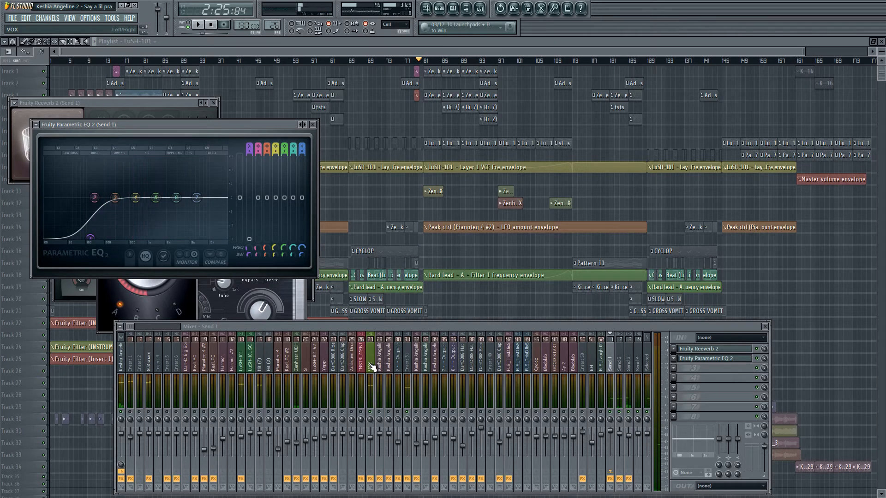
Play the section while checking the VOX bus and the Insert 31 track in the mixer.
left_click(369, 365)
key("space")
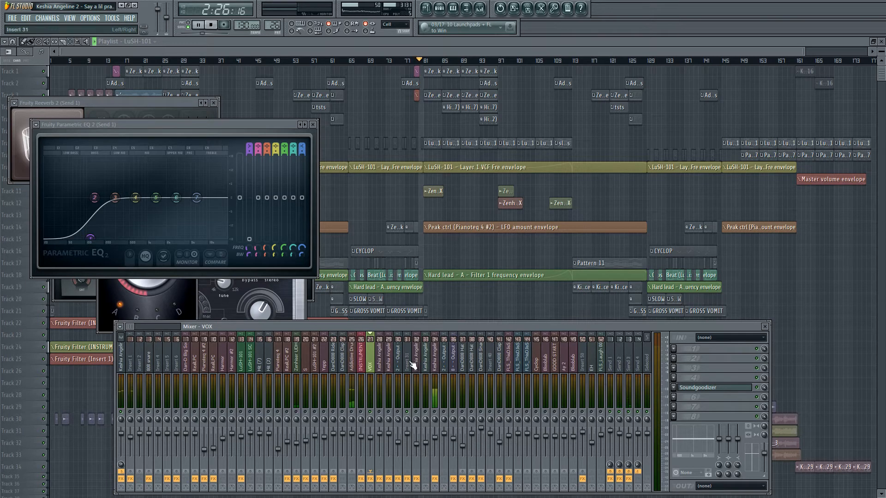
key("space")
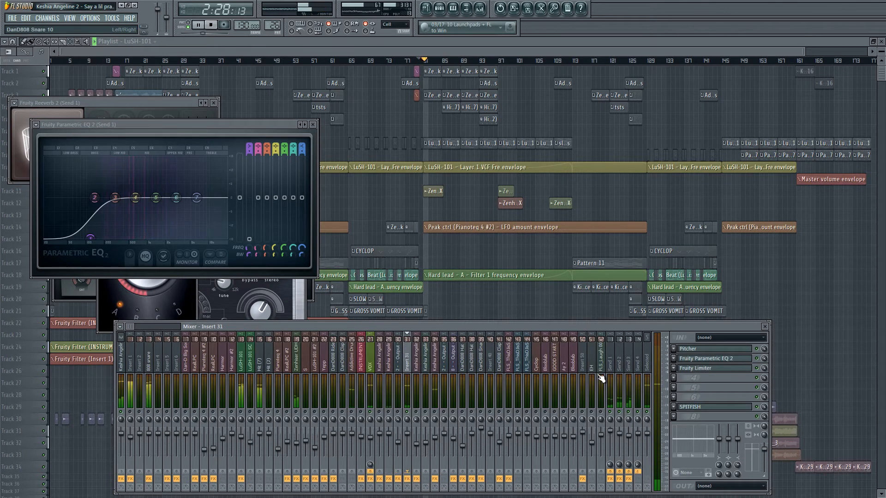
Open Fruity Delay 2 on the Send 2 track, examine its time setting and audition the delay.
left_click(620, 365)
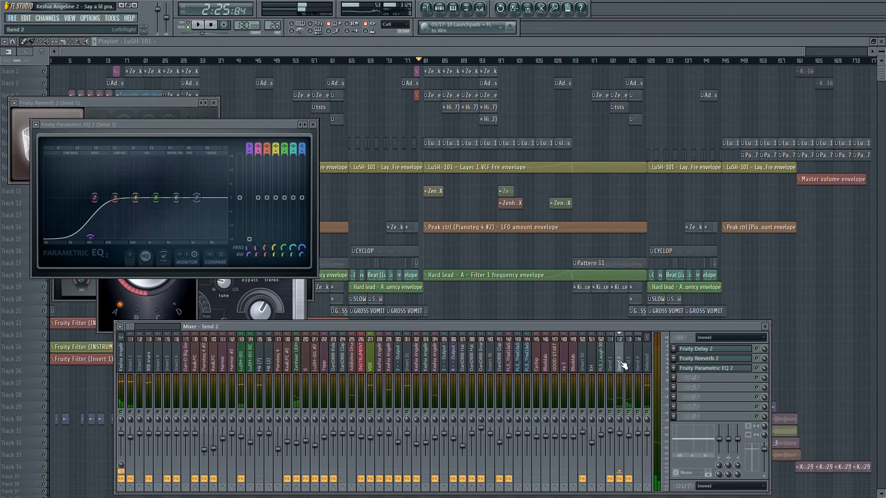
left_click(732, 350)
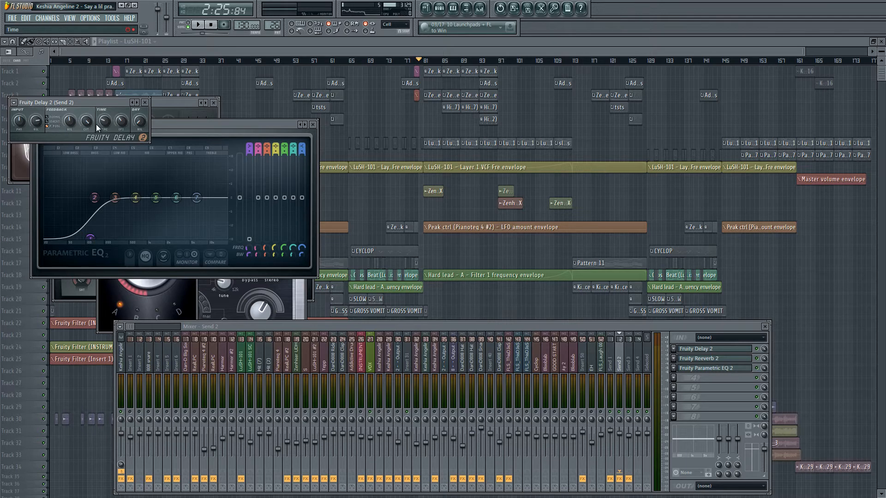
left_click(107, 126)
key("space")
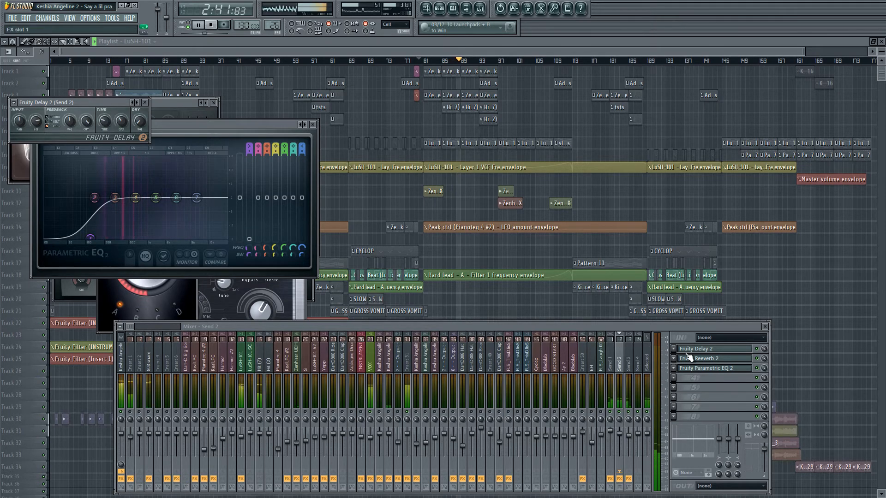
key("space")
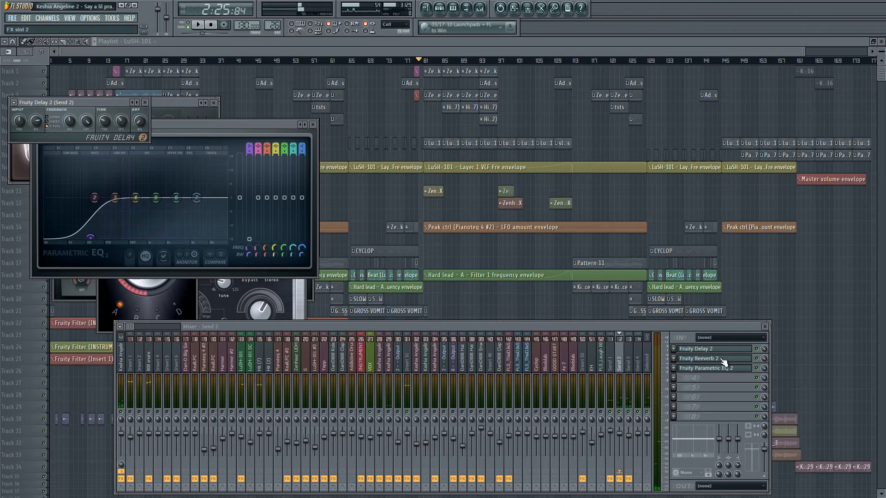
Open Fruity Reeverb 2 on Send 2, play the section briefly and compare the track's effect chain with Send 1.
left_click(724, 361)
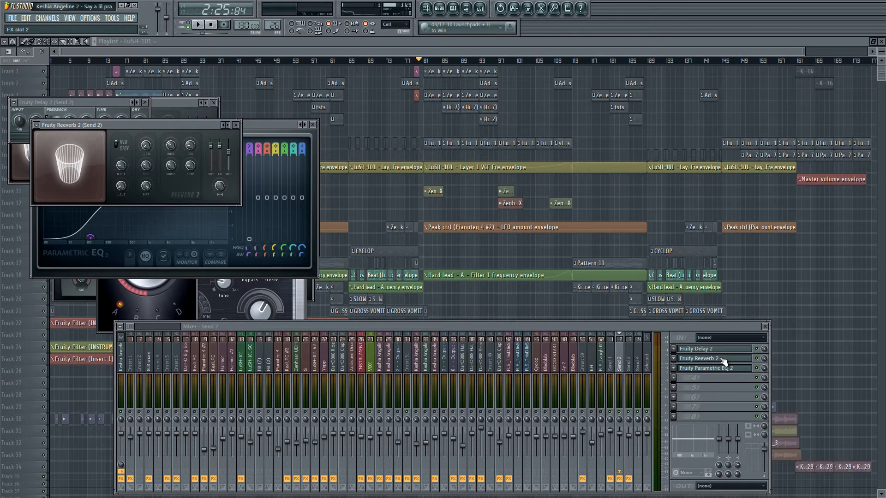
key("space")
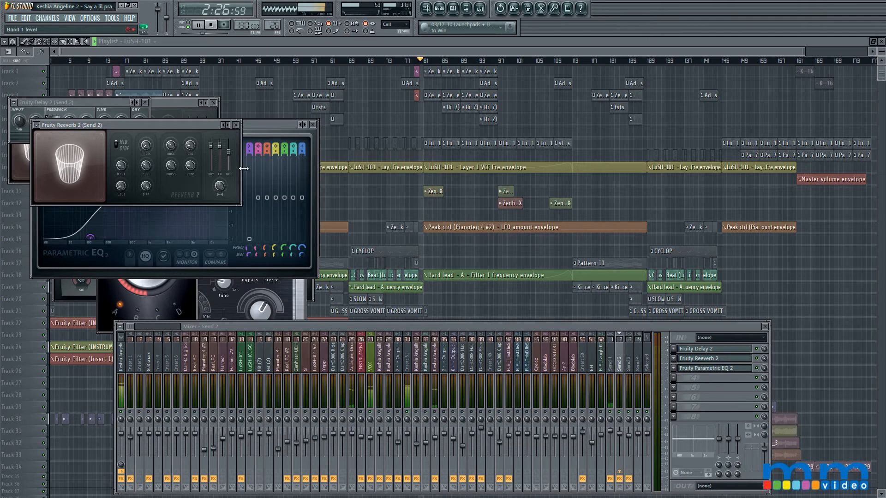
key("space")
left_click(610, 365)
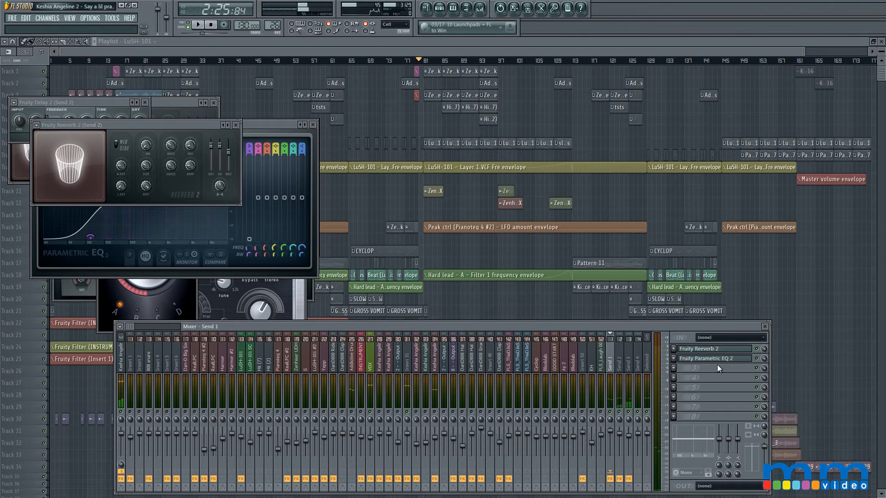
left_click(619, 367)
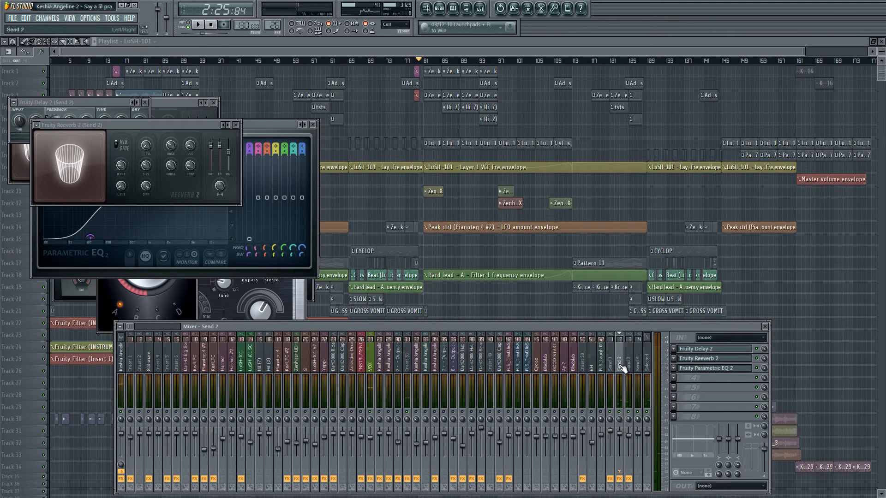
Open Fruity Parametric EQ 2 on Send 2 and audition the send with two short playbacks.
left_click(701, 369)
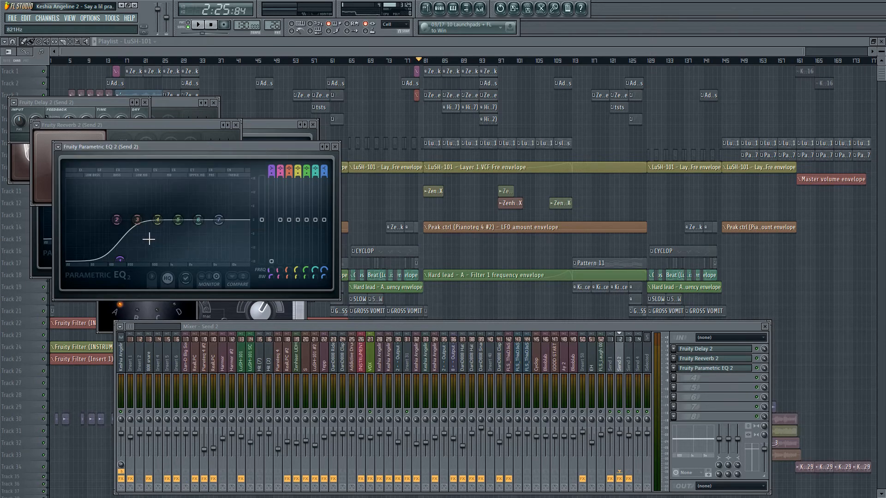
key("space")
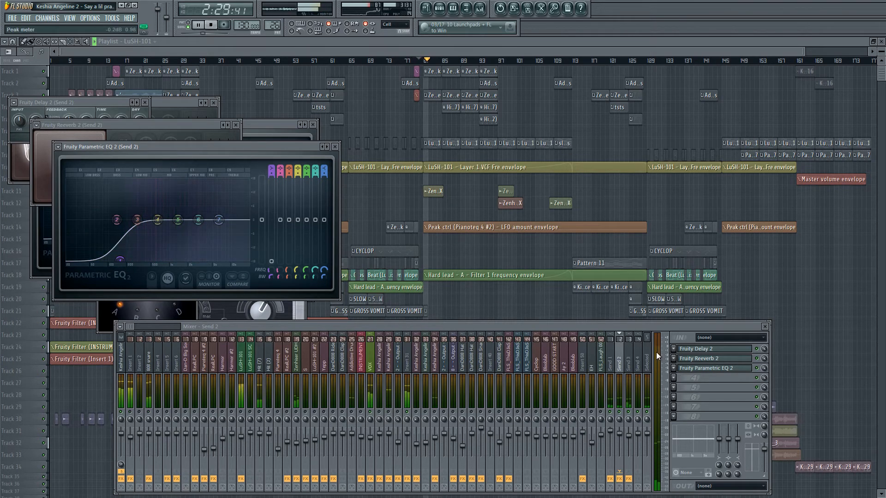
key("space")
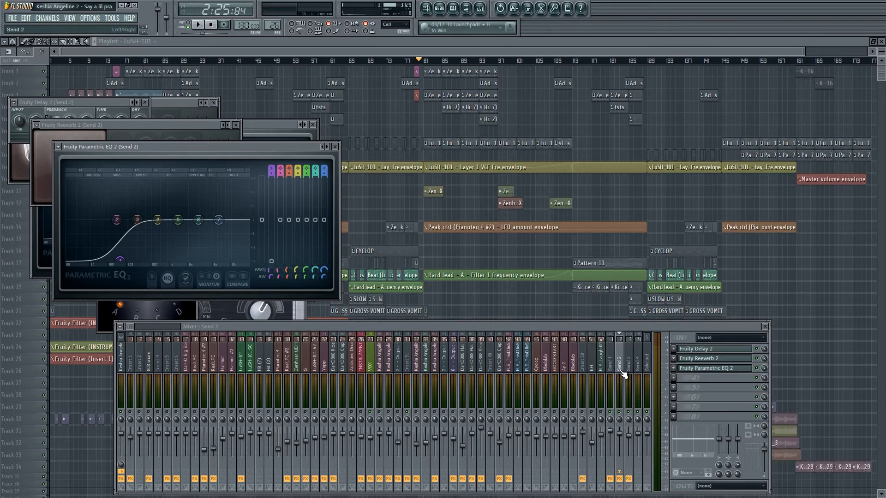
key("space")
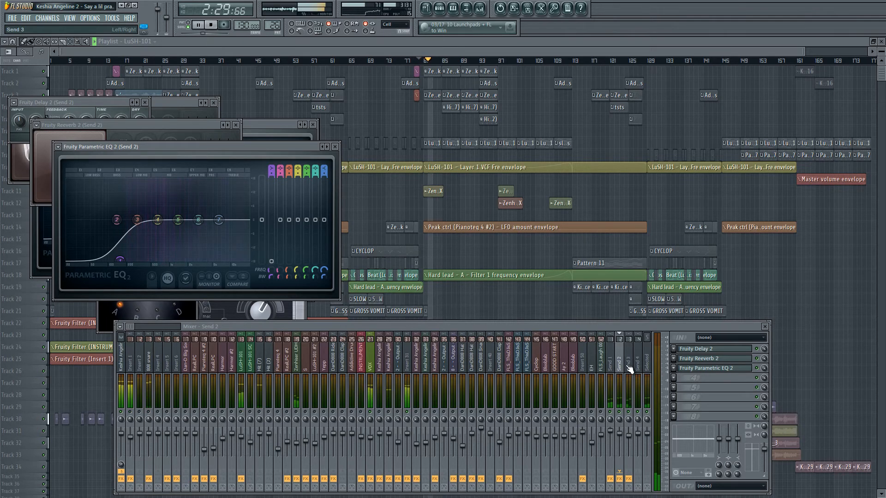
key("space")
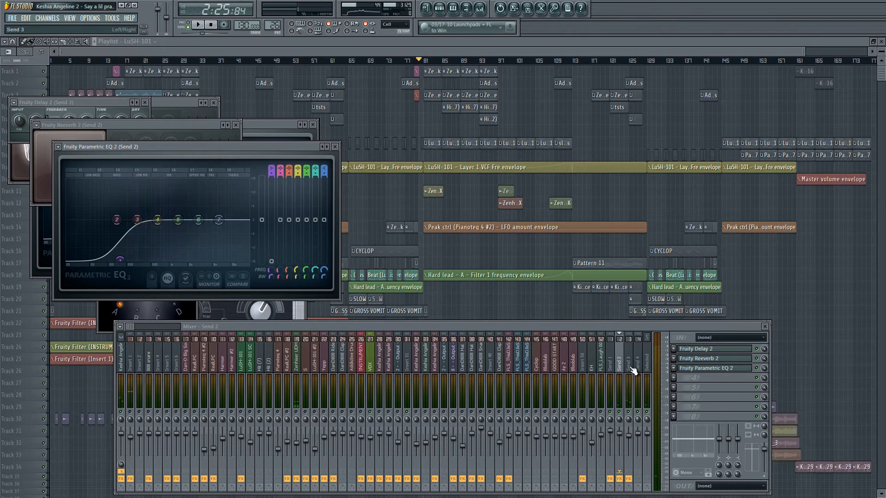
Open Fruity Limiter on the Send 3 track and examine its response during playback.
left_click(631, 364)
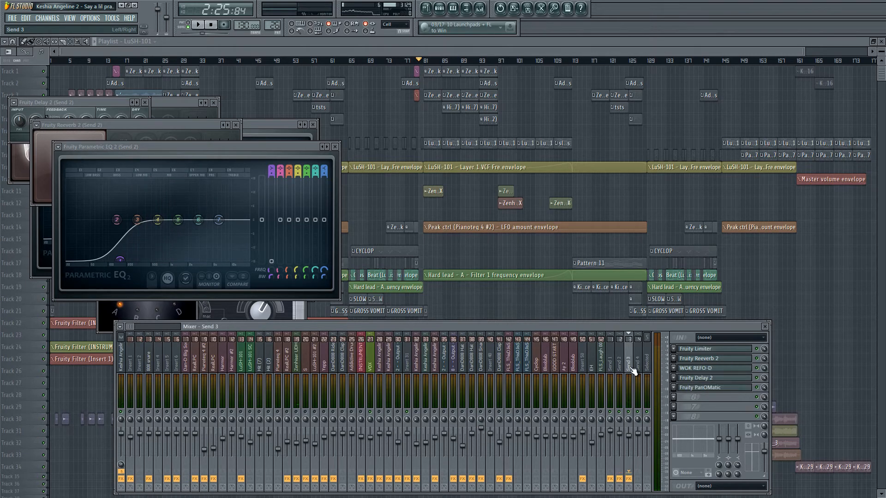
left_click(730, 350)
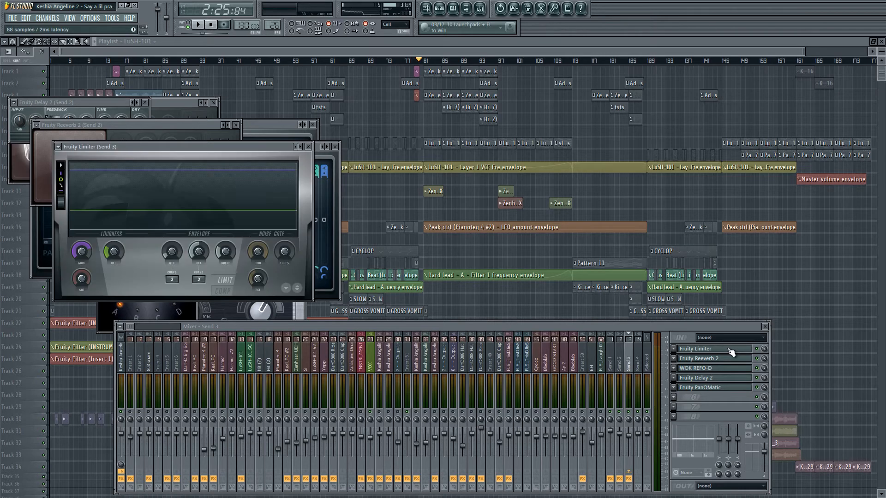
key("space")
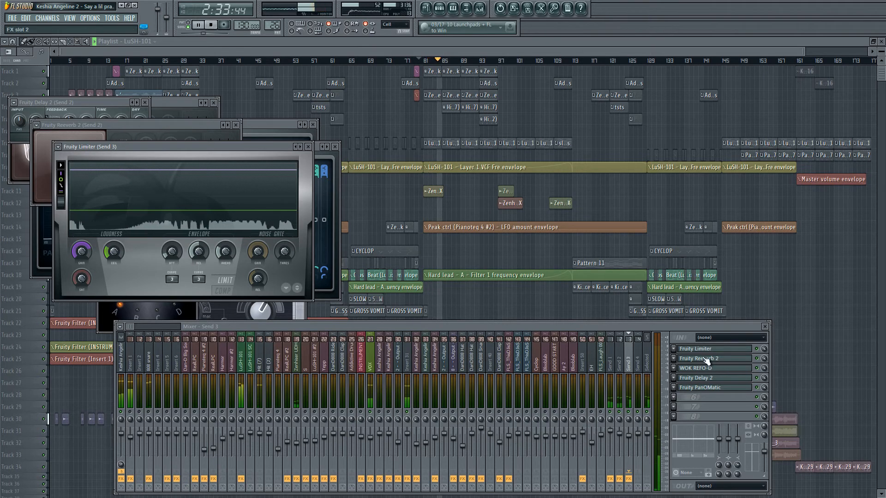
key("space")
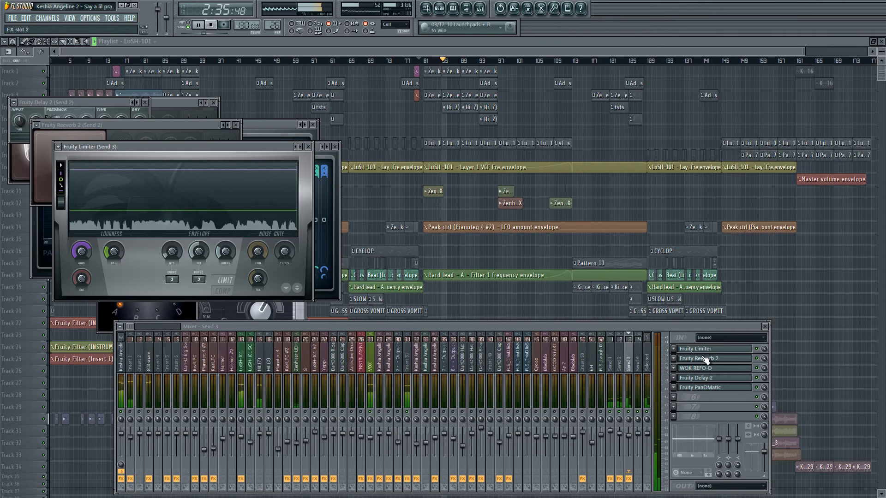
Open Fruity Reeverb 2 and WOK REFO-D on Send 3 and examine their settings while the section plays.
left_click(705, 360)
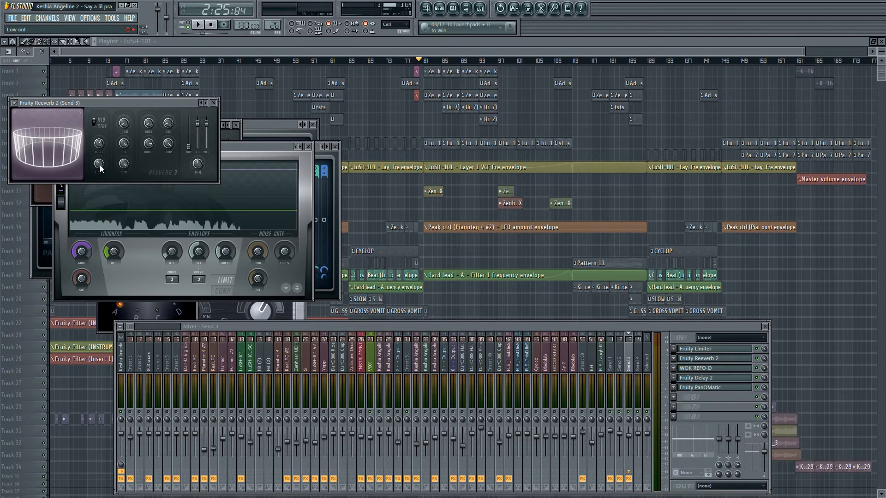
key("space")
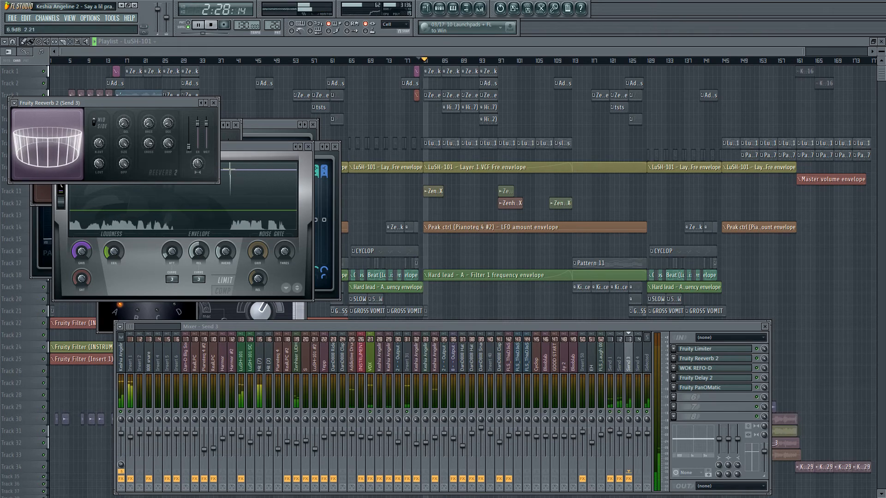
left_click(703, 369)
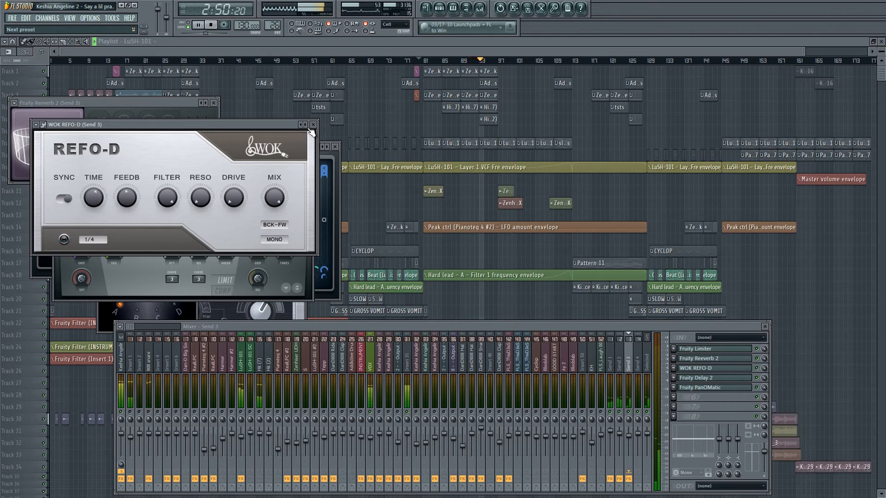
Open Fruity Delay 2 and Fruity PanOMatic on Send 3 and audition their effect on the vocal.
left_click(718, 379)
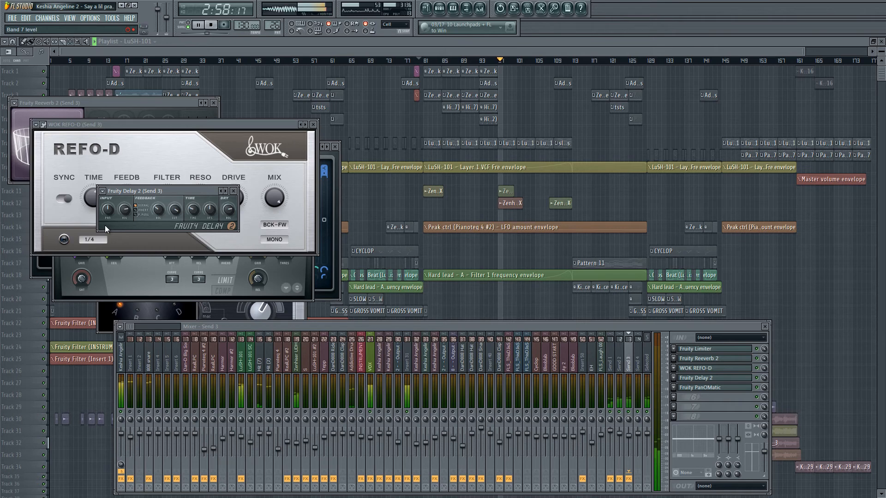
key("space")
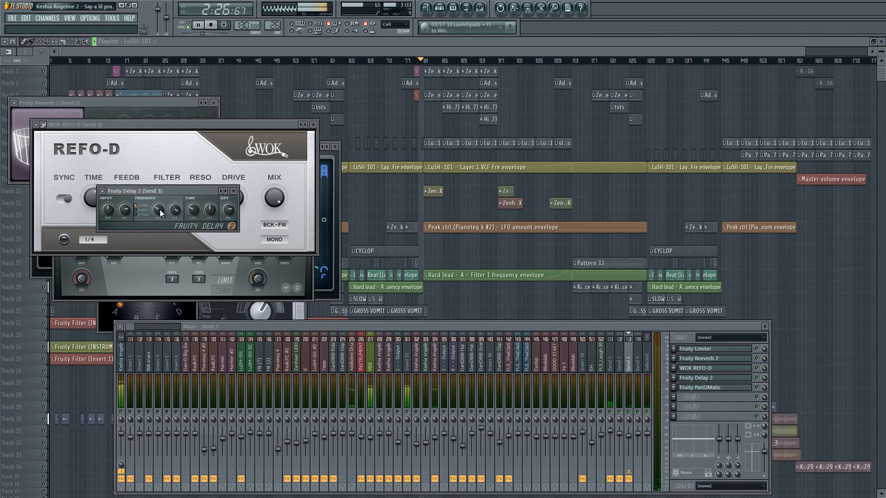
key("space")
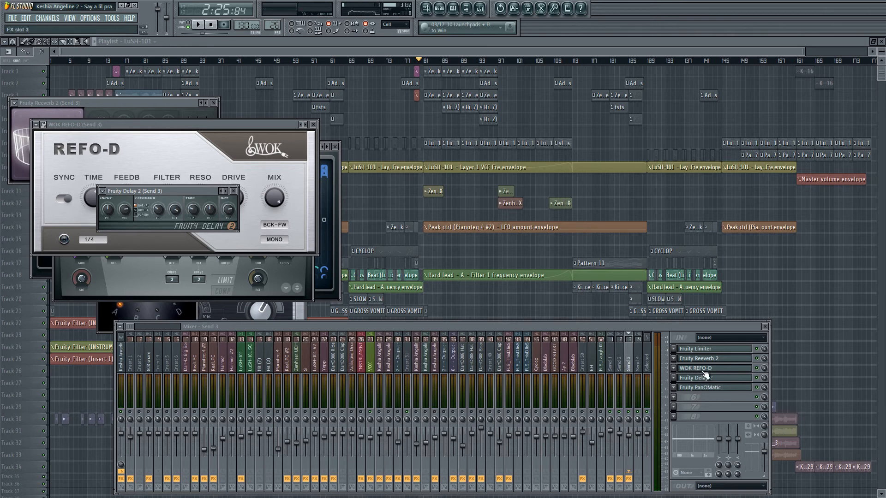
left_click(717, 390)
key("space")
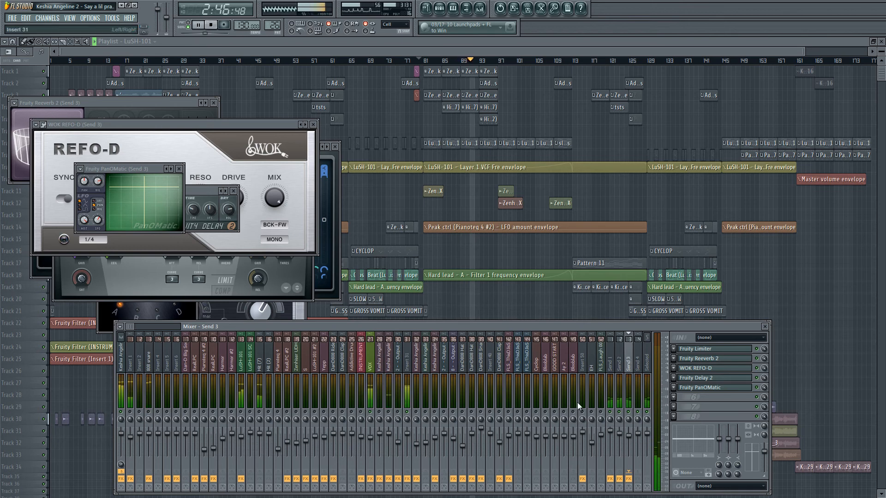
Compare the Send 2 and Send 3 tracks during playback and reopen Fruity Limiter on Send 3.
left_click(621, 435)
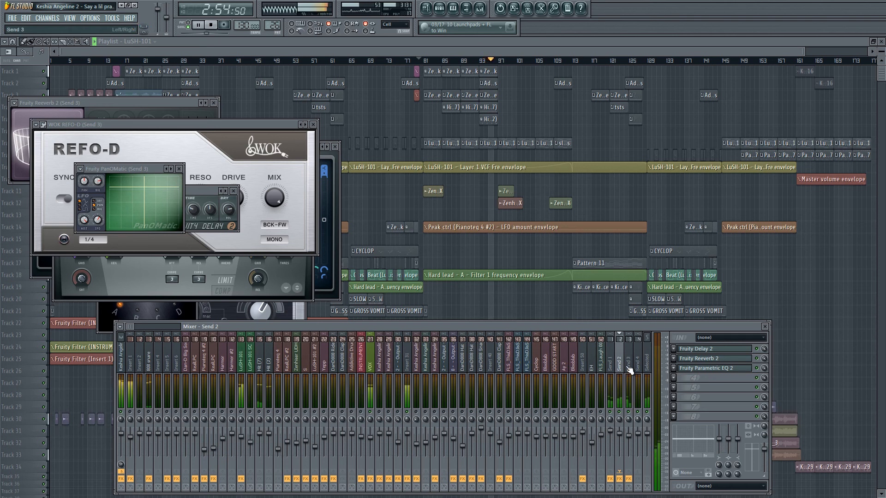
left_click(629, 436)
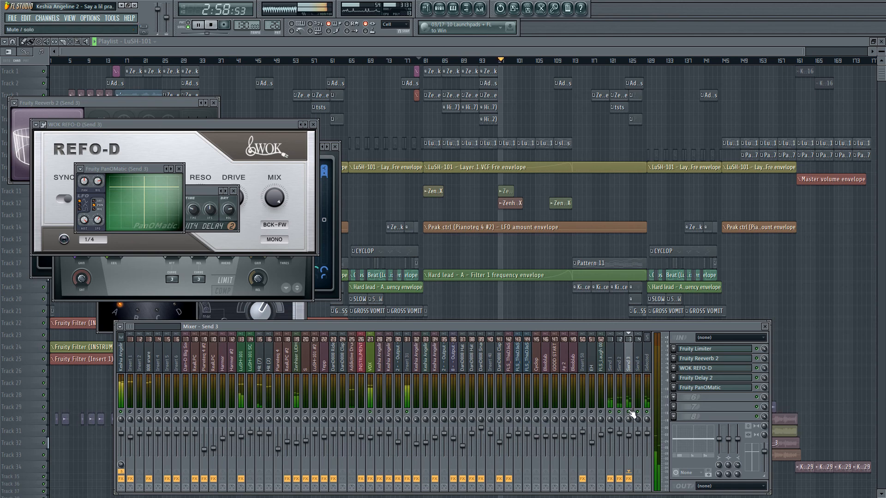
left_click(715, 350)
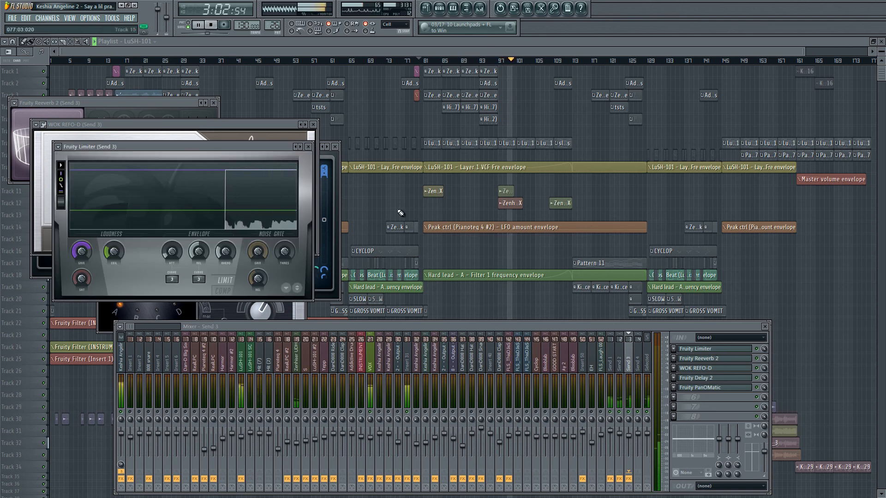
Close Fruity Limiter and WOK REFO-D of Send 3 and Fruity Parametric EQ 2 of Send 2.
left_click(309, 147)
left_click(314, 125)
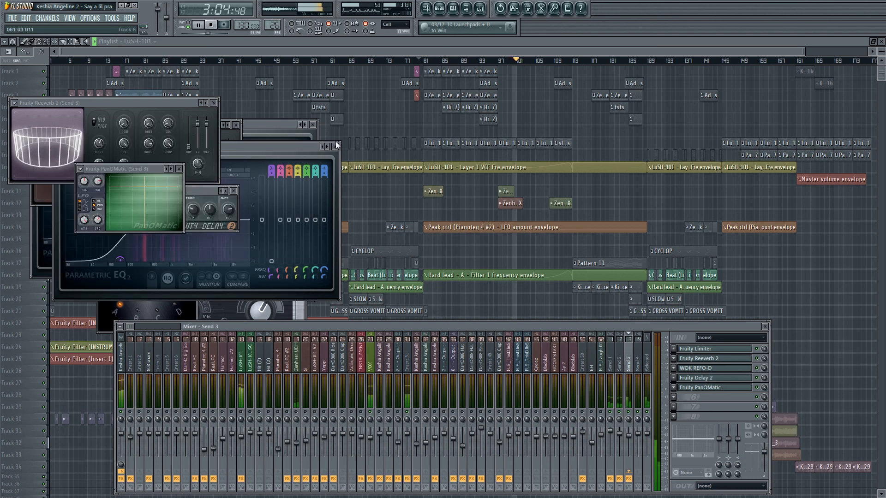
left_click(335, 146)
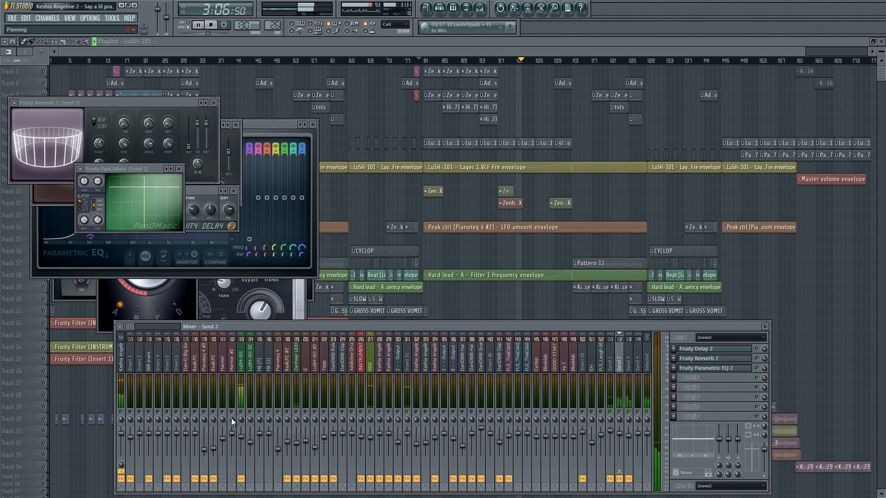